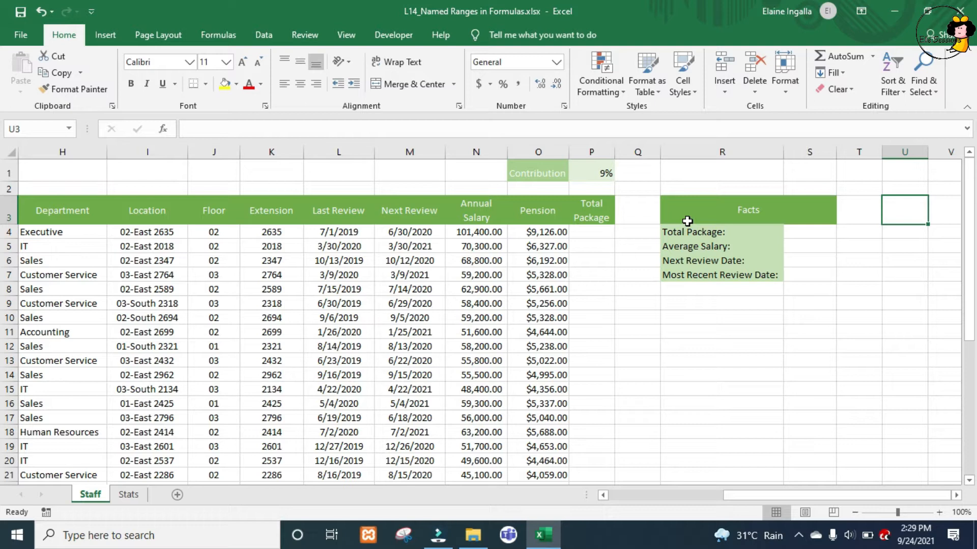
- Enter the formula =Annual_Salary+Pension in cell P4, the first row of the Total Package column, keeping P4 selected
left_click(592, 235)
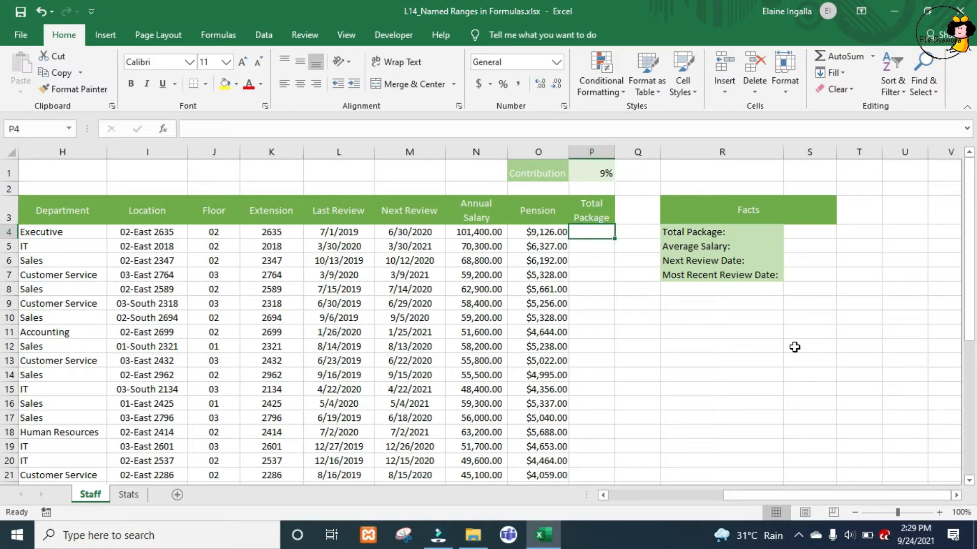
type("=")
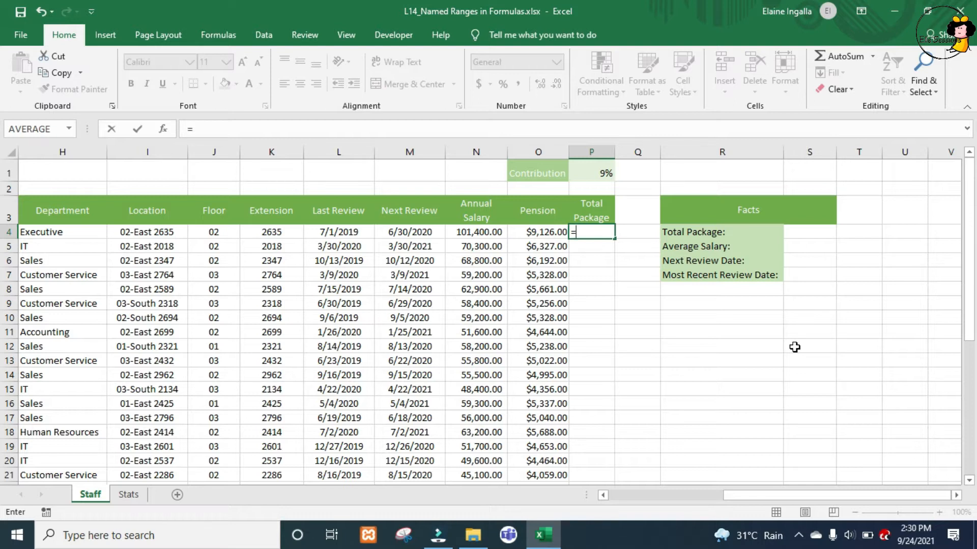
type("an")
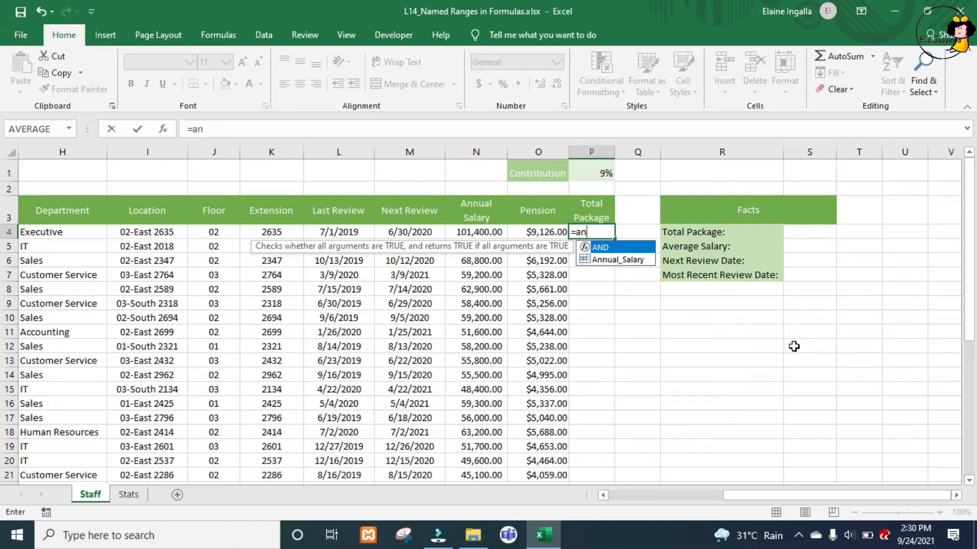
key("Down")
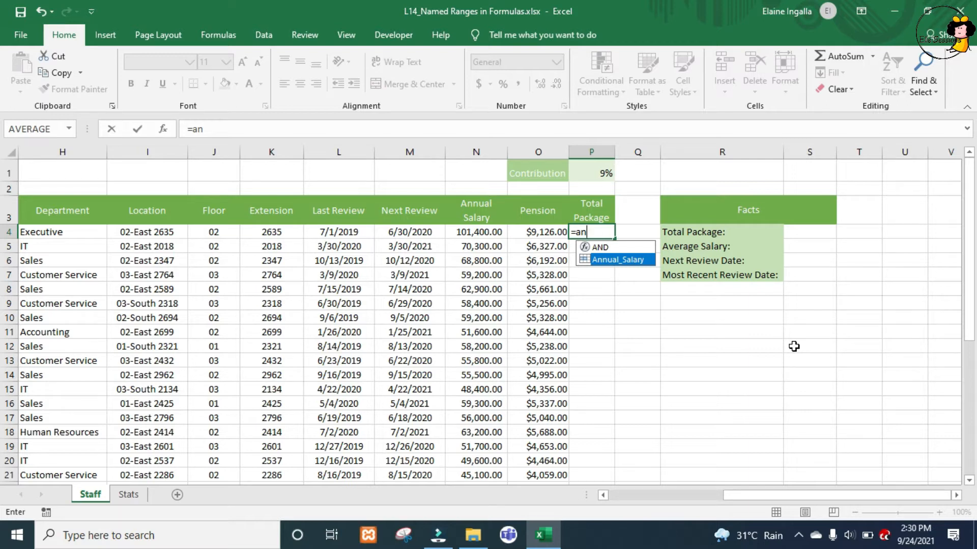
key("Tab")
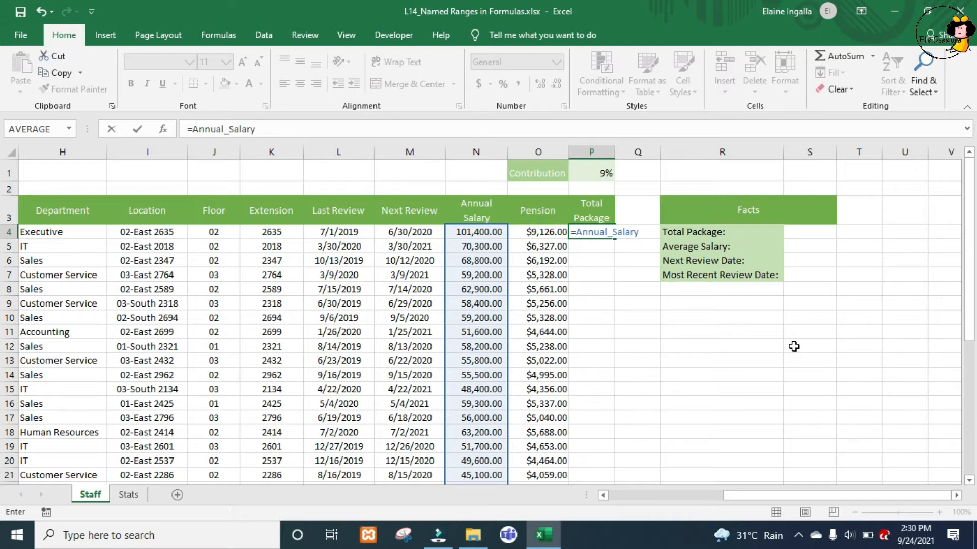
type("+pen")
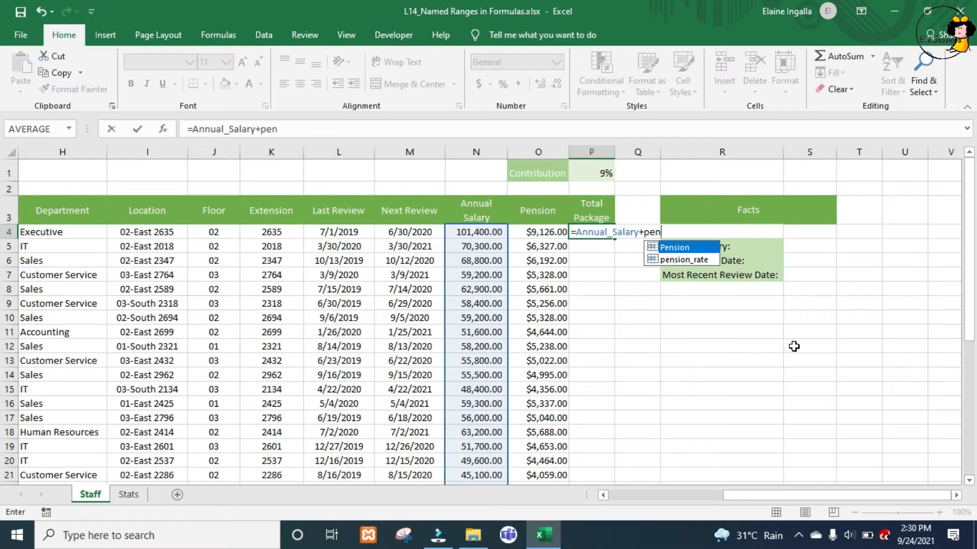
key("Tab")
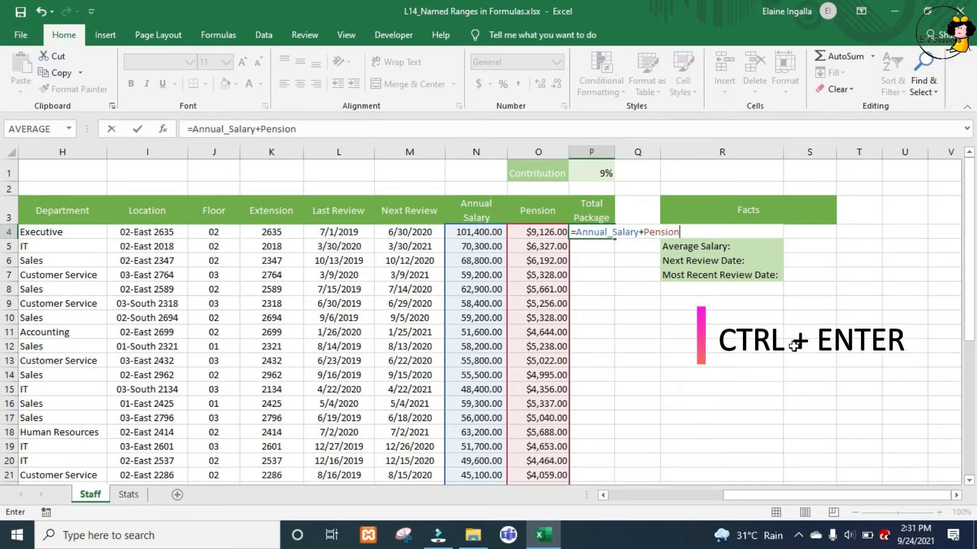
key("ctrl+Return")
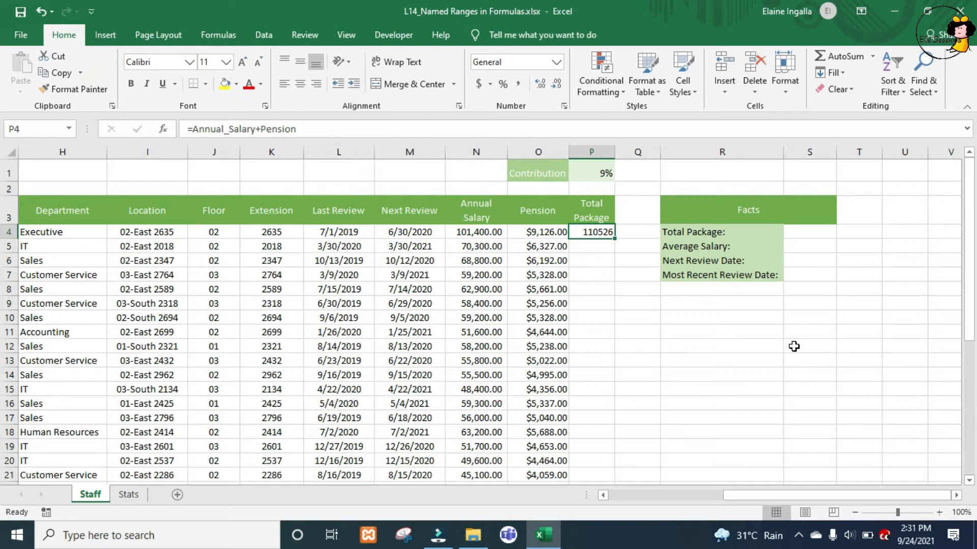
- Fill the P4 formula down the Total Package column to the last staff row and check the copied formulas
double_click(614, 239)
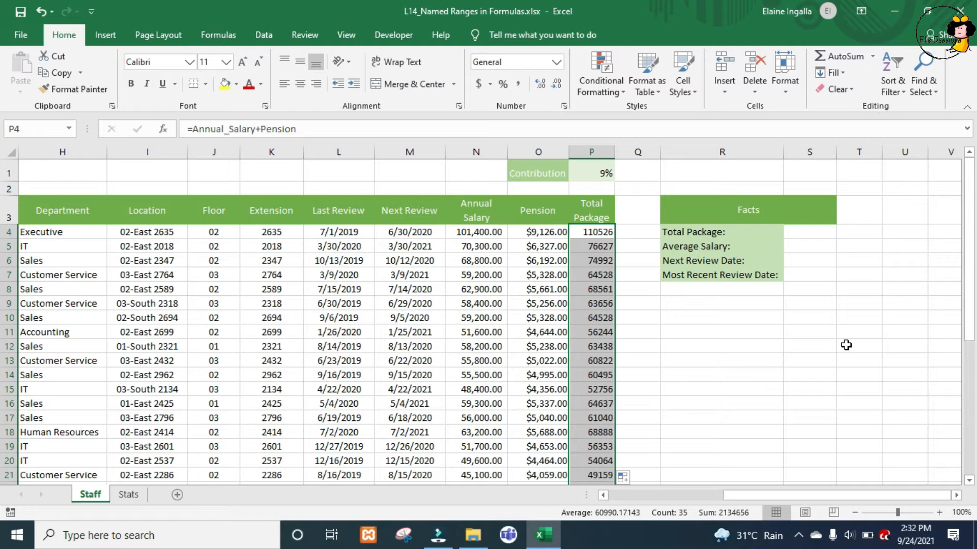
key("Down")
key("Down")
key("Down")
key("Down")
key("Down")
key("Down")
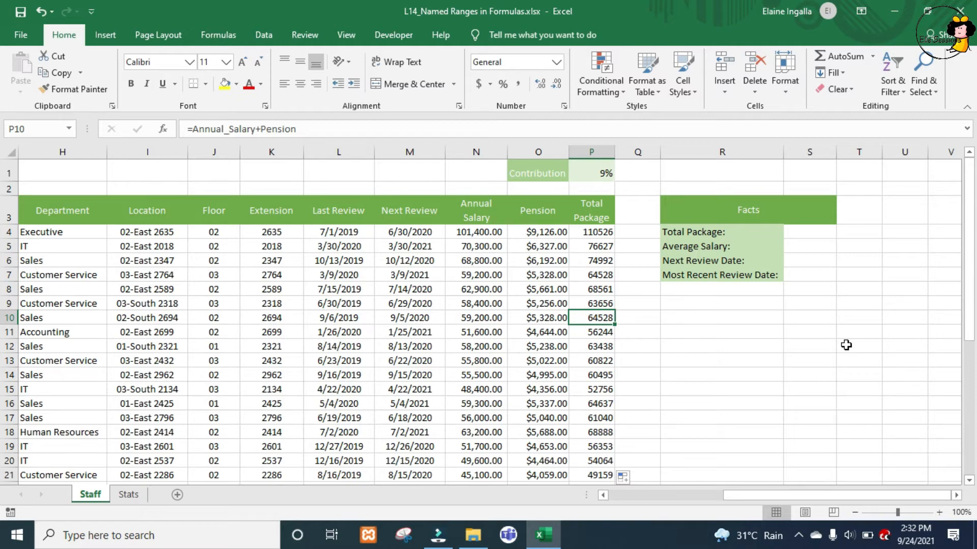
key("ctrl+Up")
key("Down")
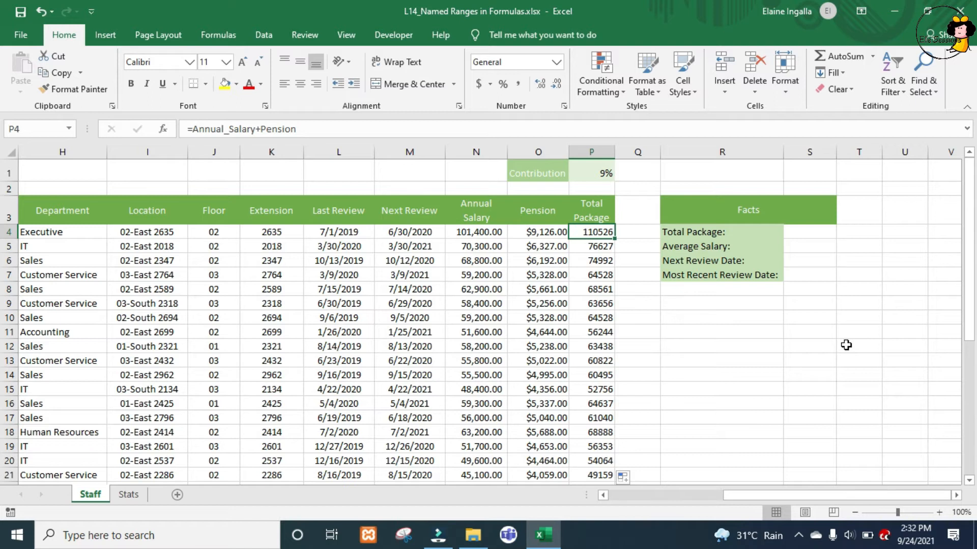
- In S4, beside Total Package in the Facts table, sum the Total Package column with =SUM($P$4:$P$38)
left_click(816, 232)
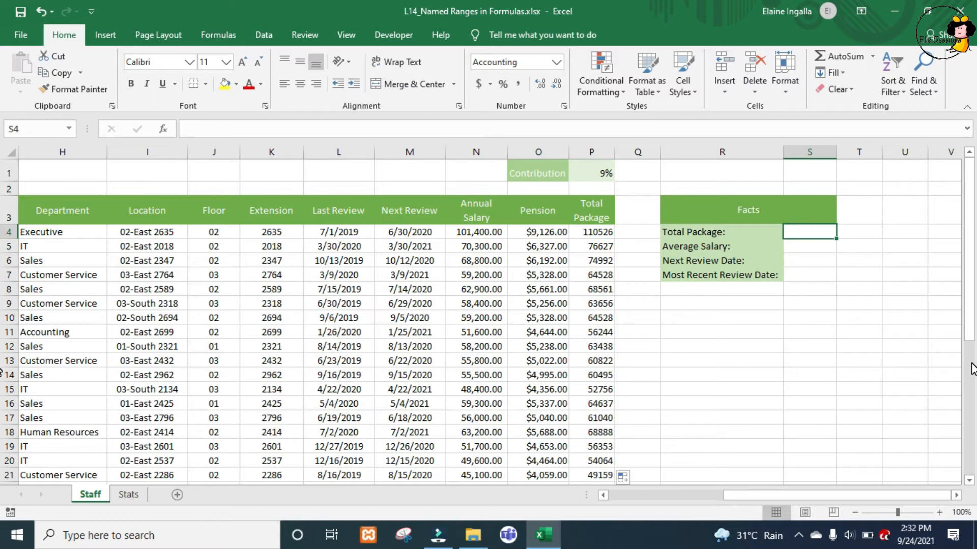
type("=s")
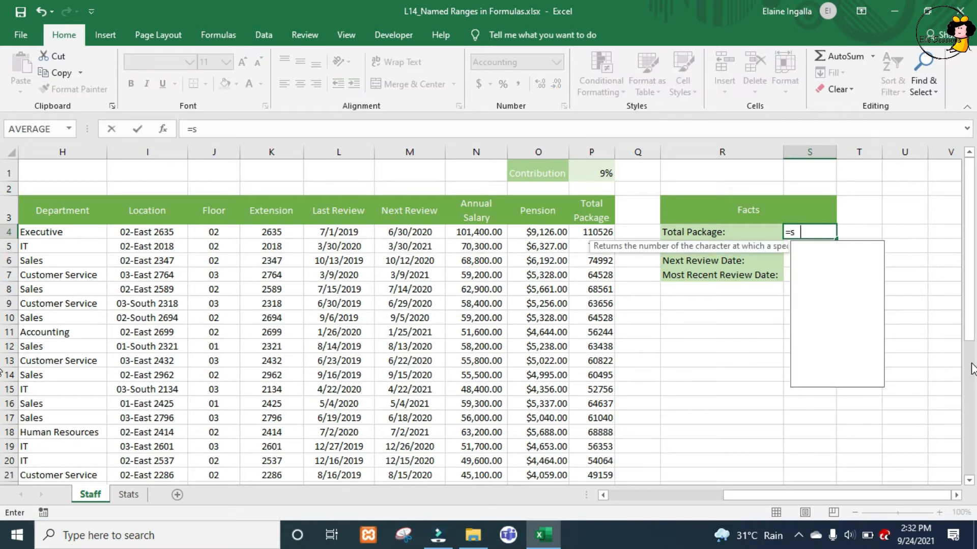
type("um")
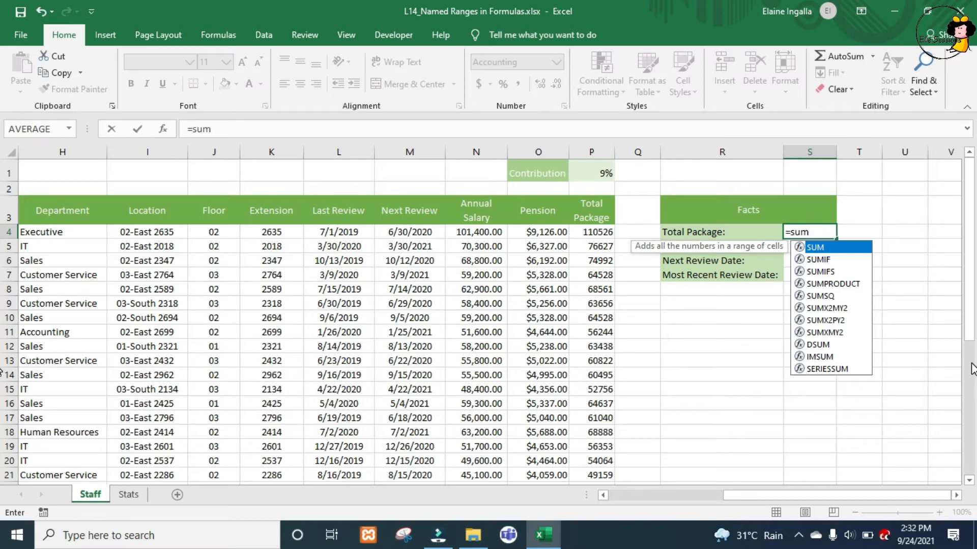
key("Tab")
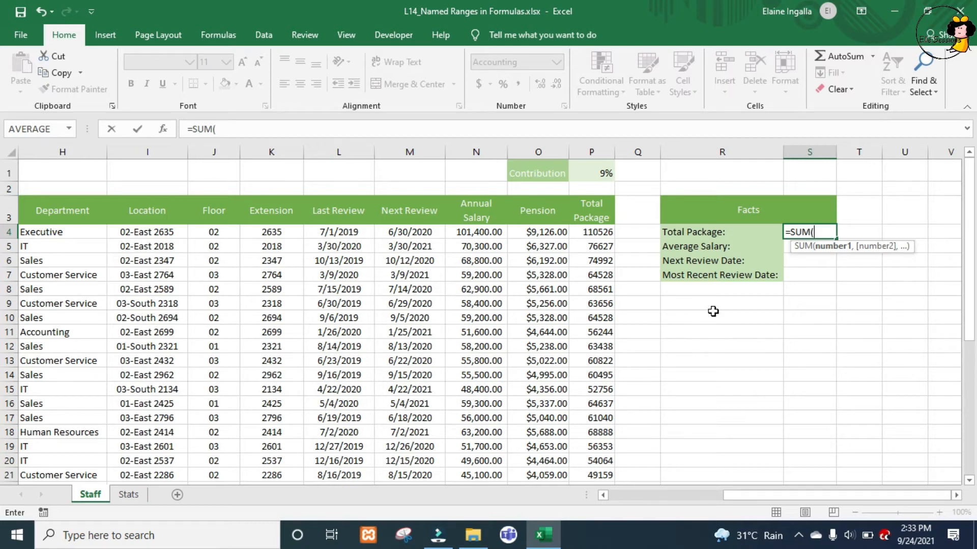
left_click(591, 234)
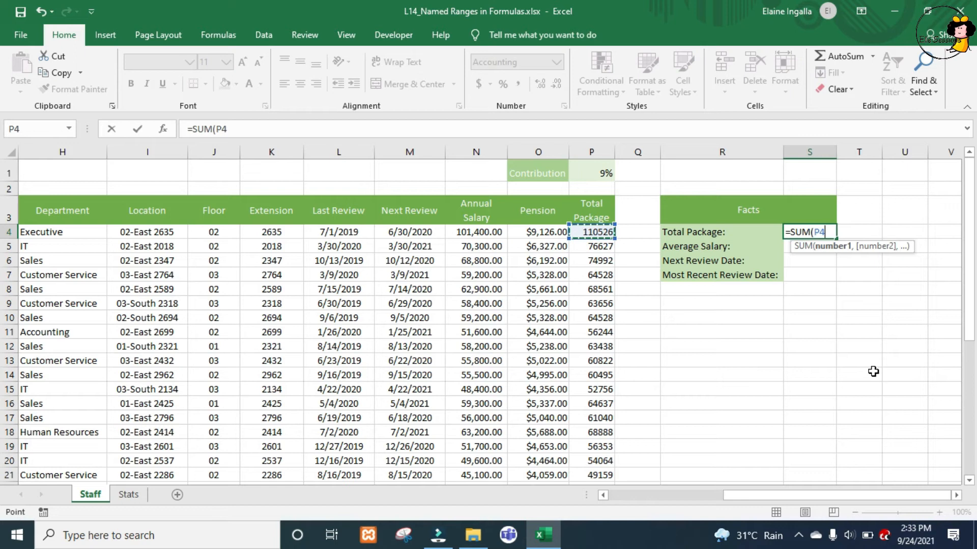
key("ctrl+shift+Down")
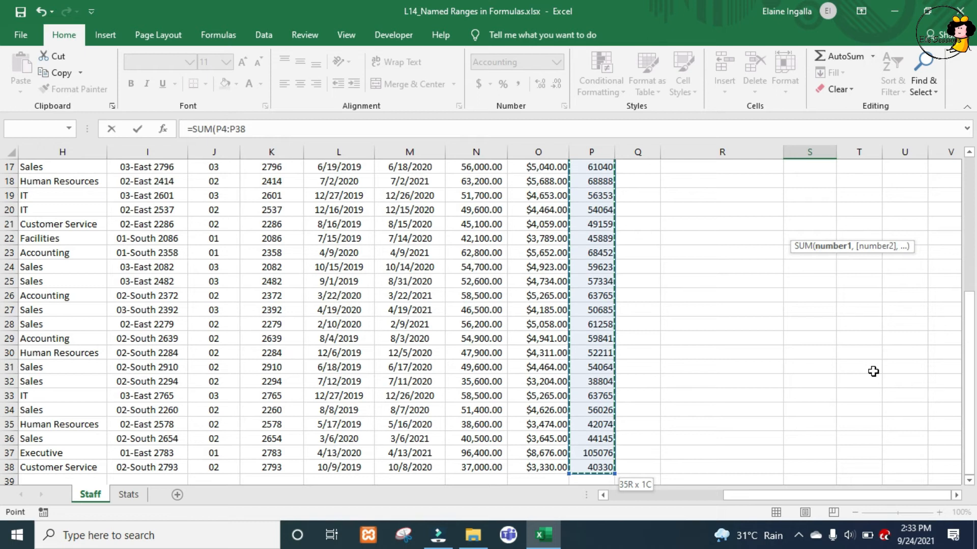
key("F4")
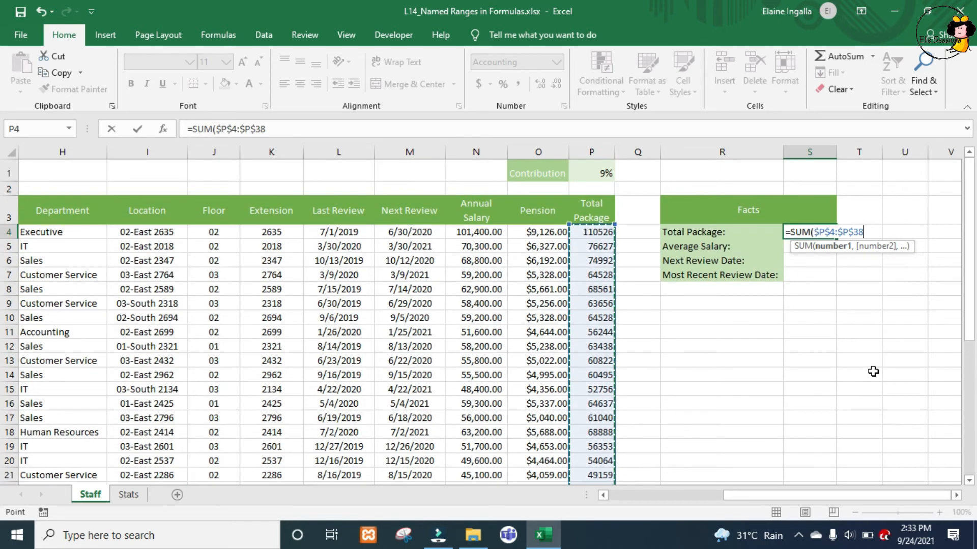
key("Return")
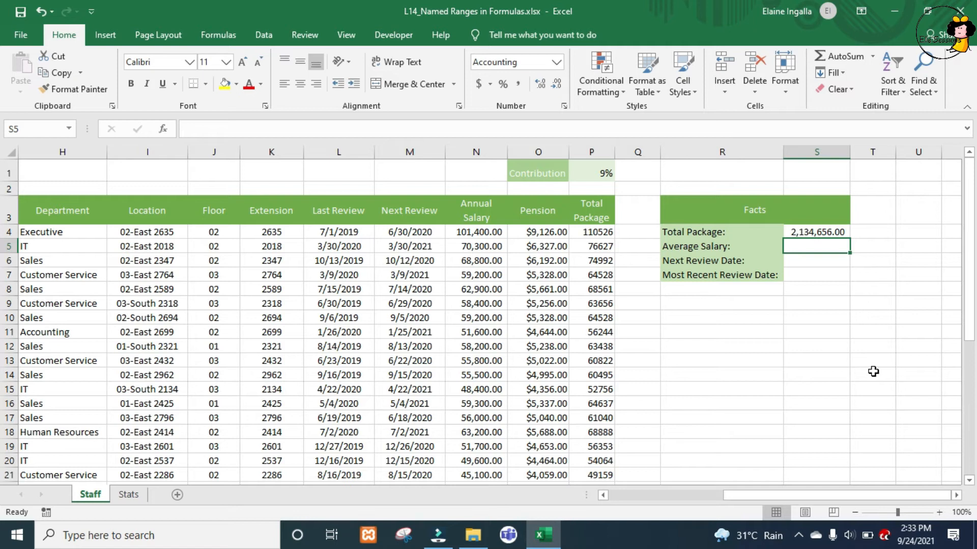
- Calculate the Average Salary in S5 with the AVERAGE function on the named range Annual_Salary
type("=av")
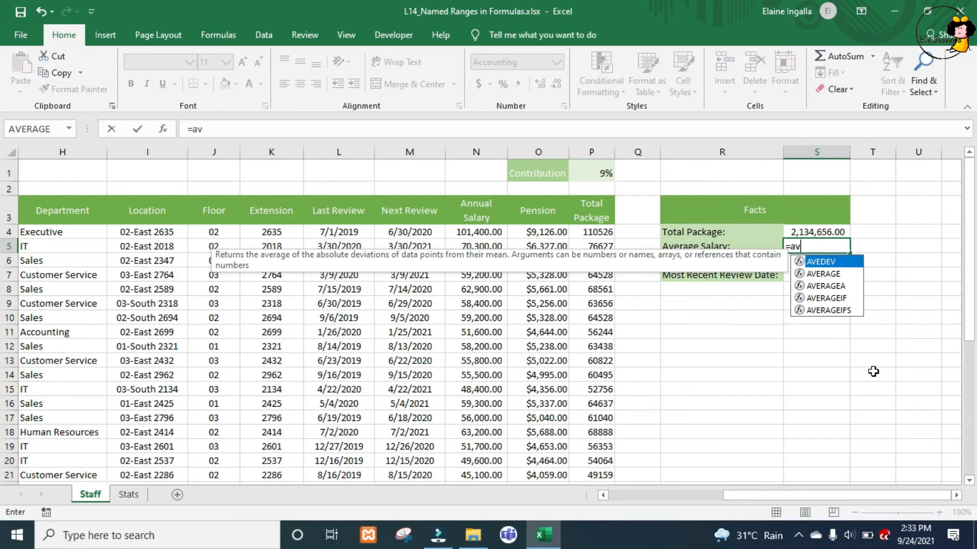
key("Down")
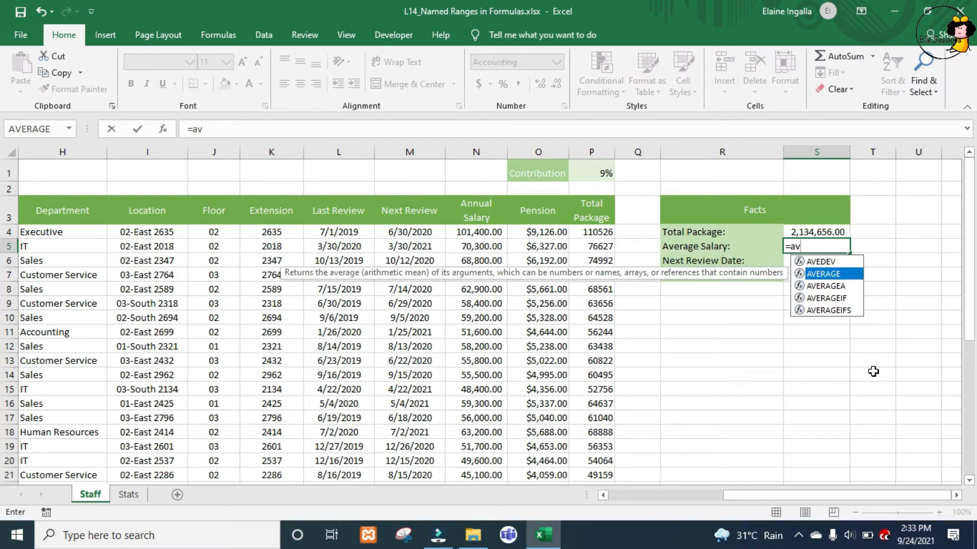
key("Tab")
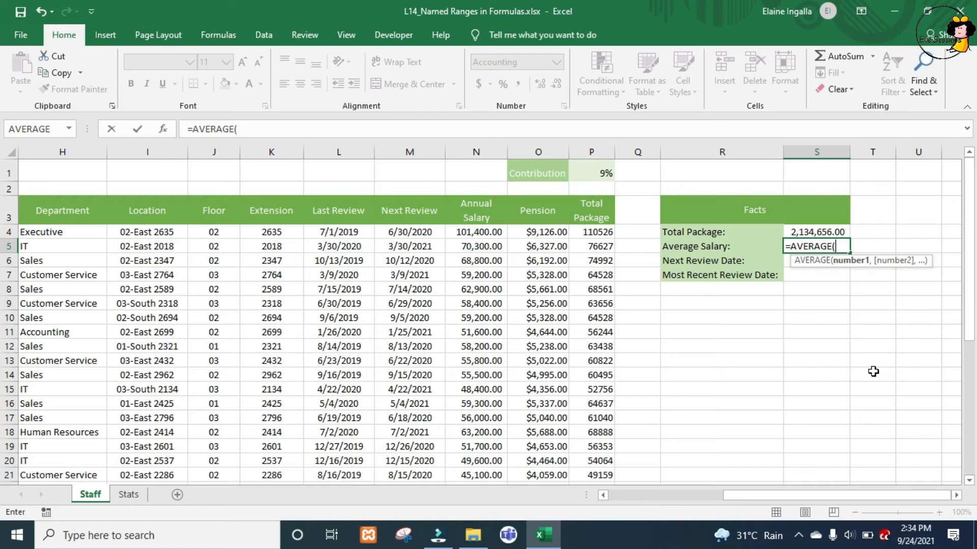
type("ann")
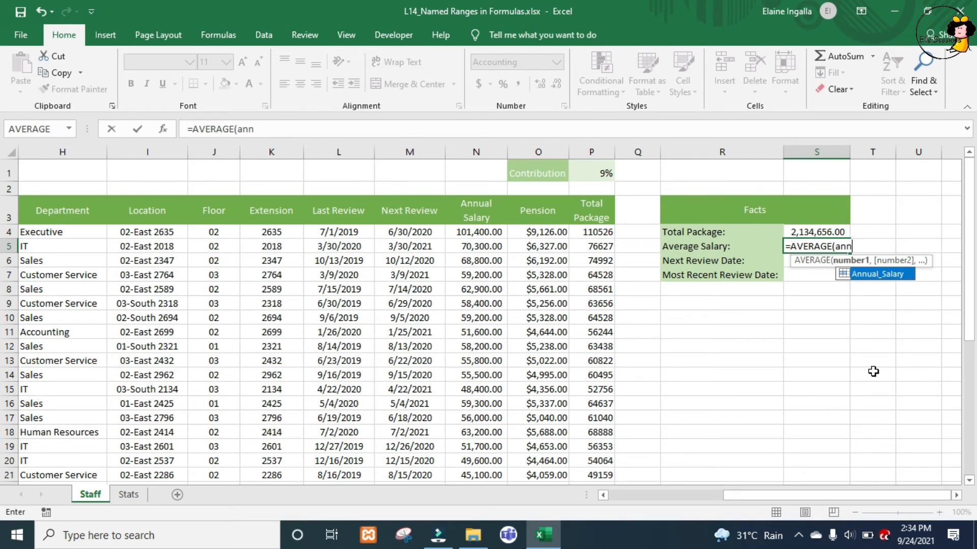
key("Tab")
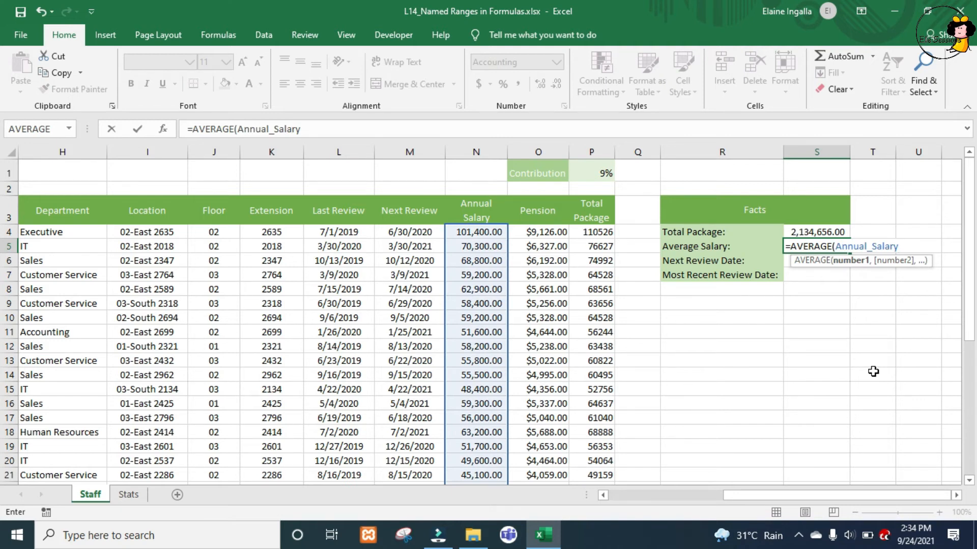
key("Return")
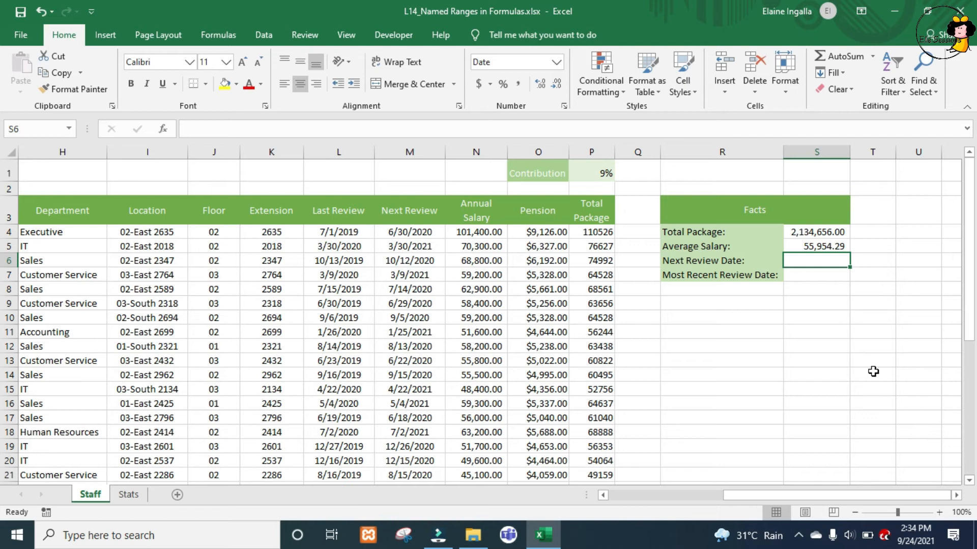
- Find the Next Review Date in S6 with the MIN function on the named range Next_Review
type("=min")
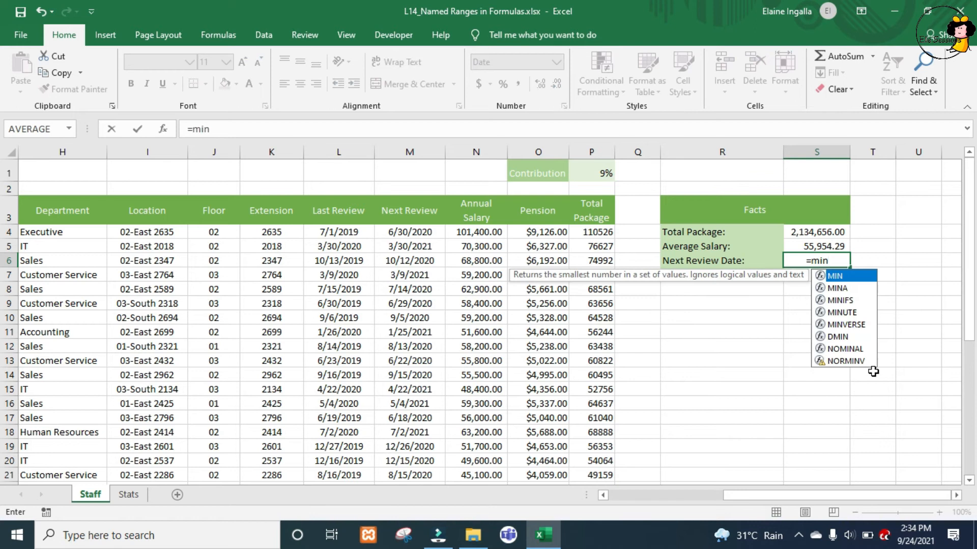
key("Tab")
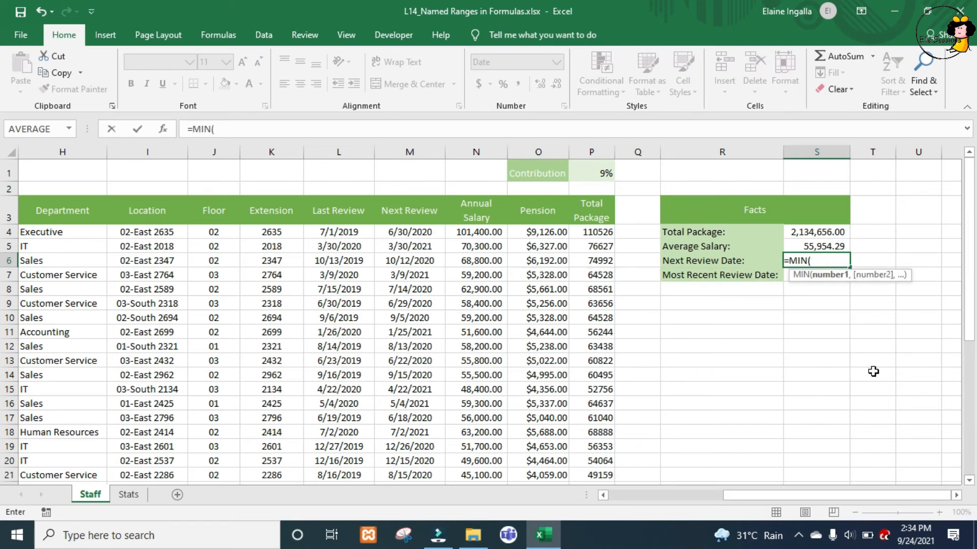
type("nex")
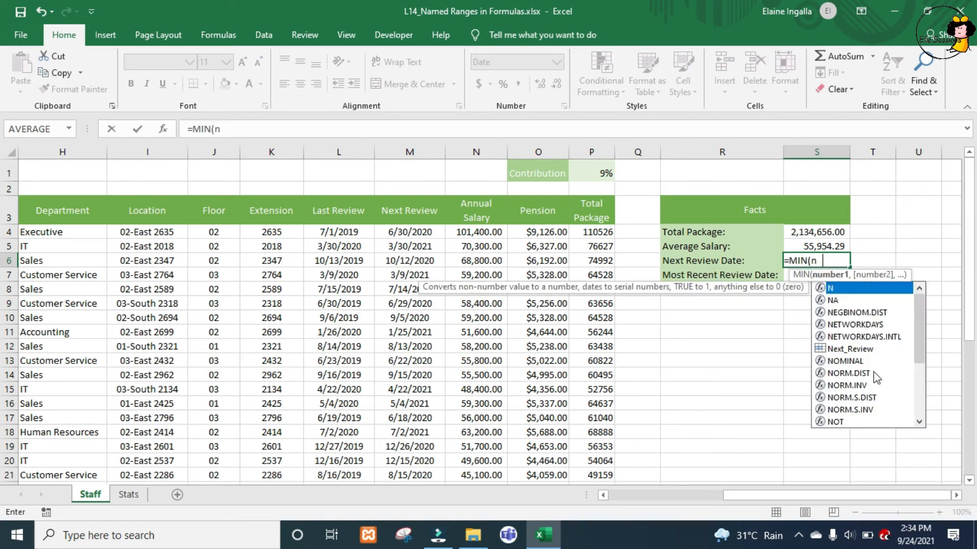
key("Tab")
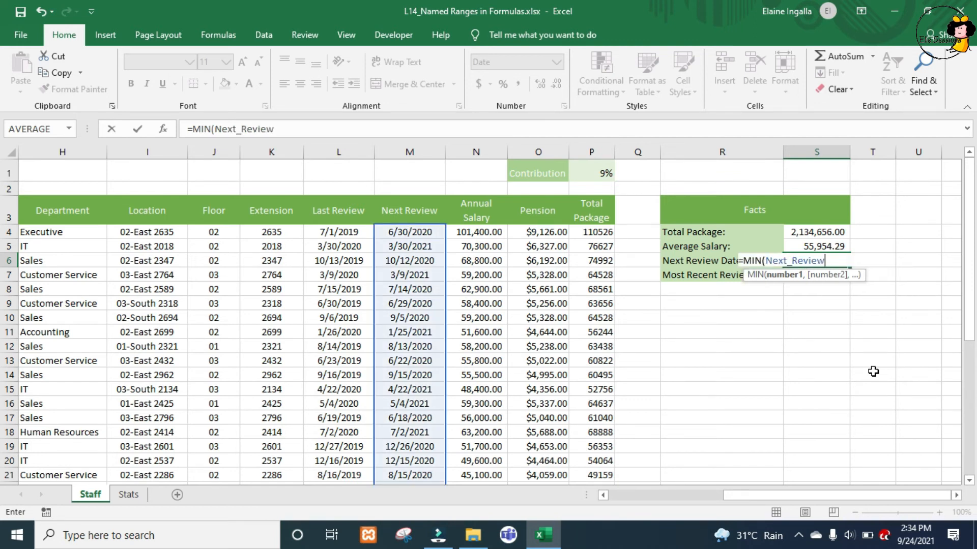
key("Return")
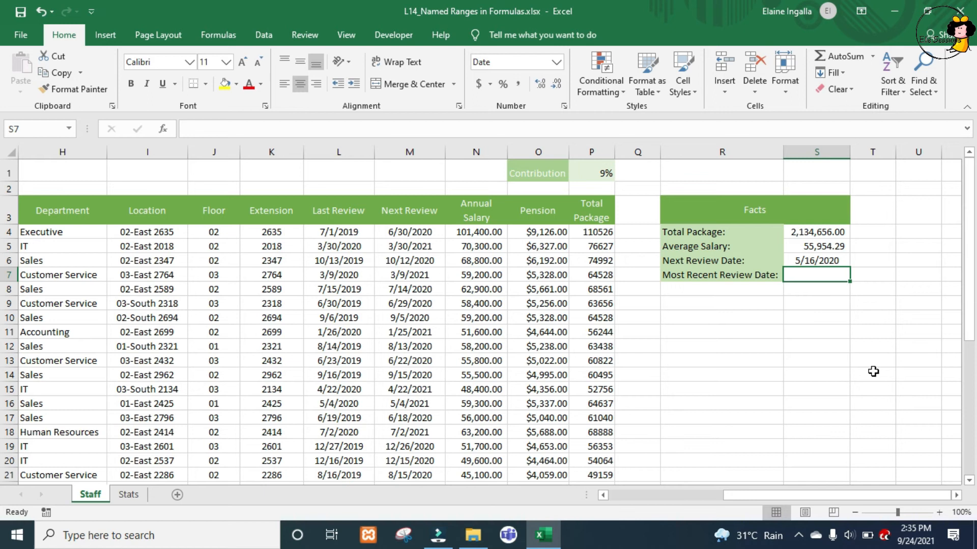
- Fill in the Most Recent Review Date in S7 with the MAX function, pasting the name Date_of_Hire as its argument
type("=ma")
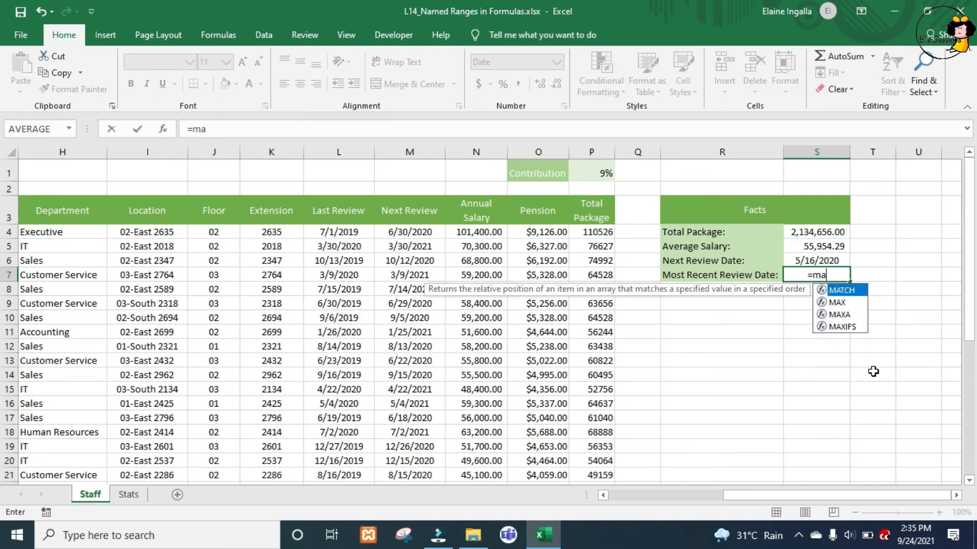
key("Down")
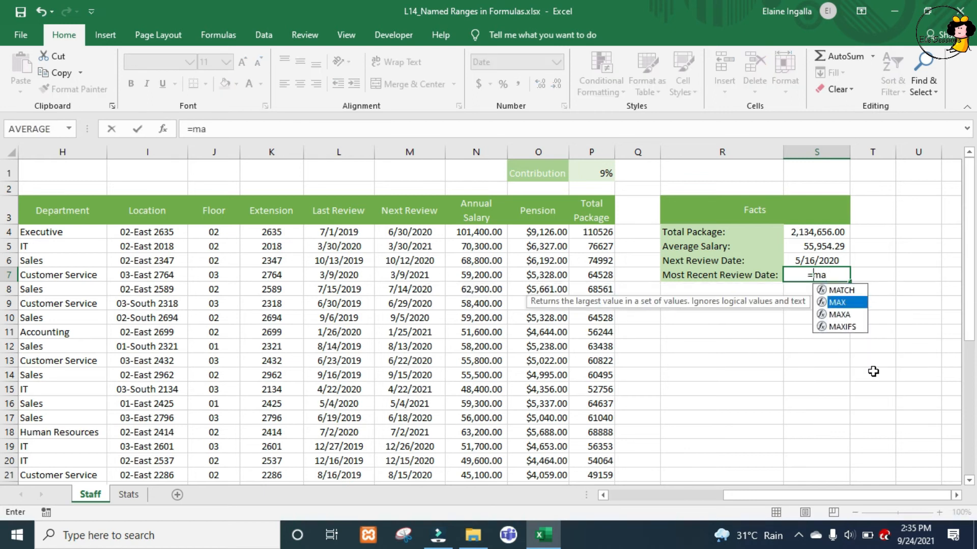
key("Tab")
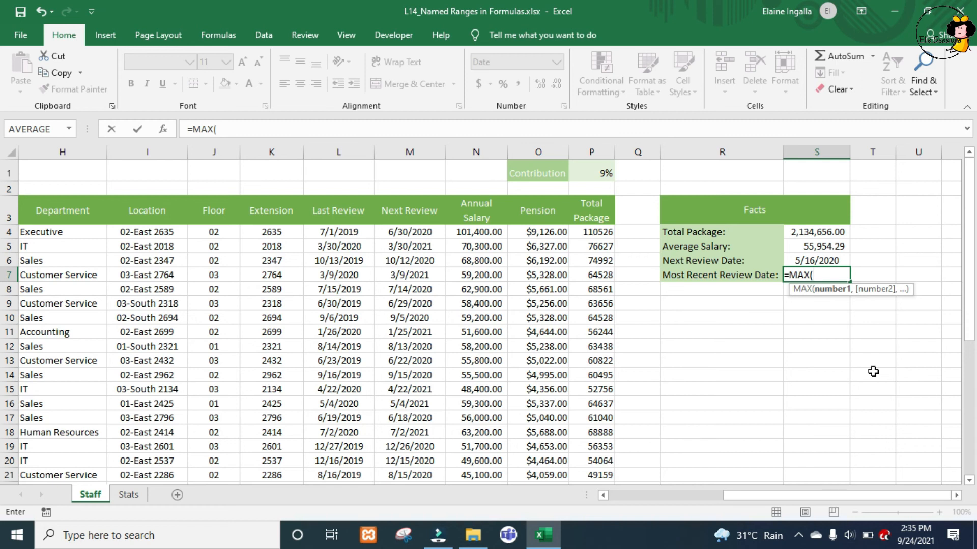
key("F3")
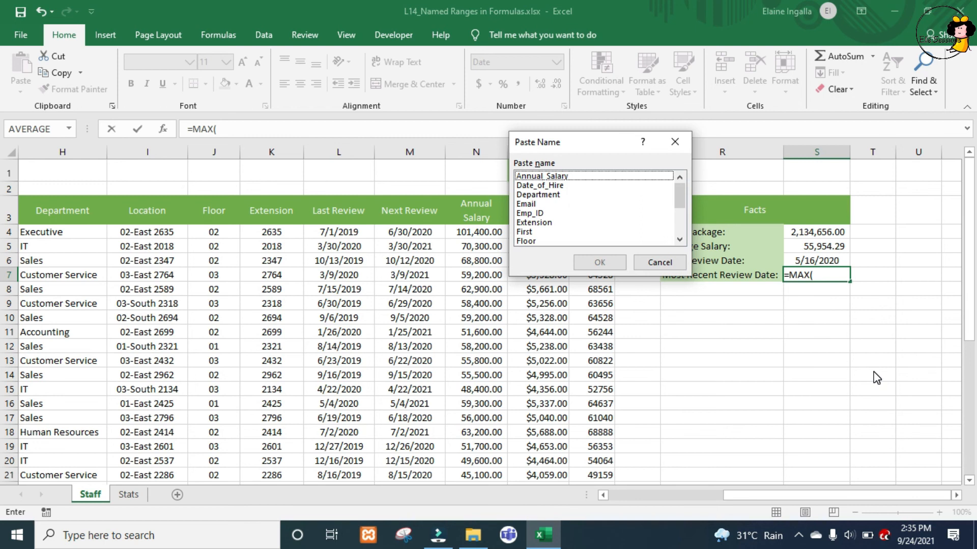
key("Down")
key("Down")
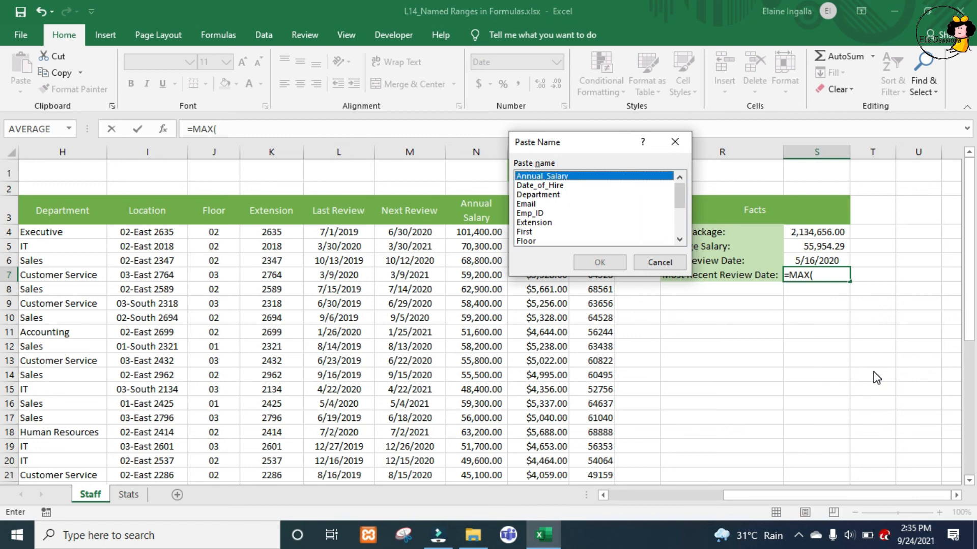
key("Return")
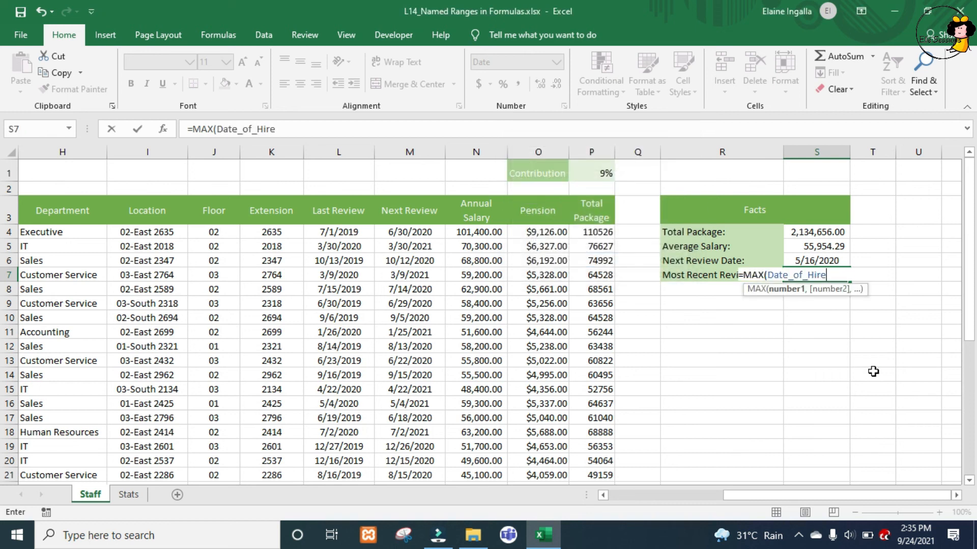
key("Return")
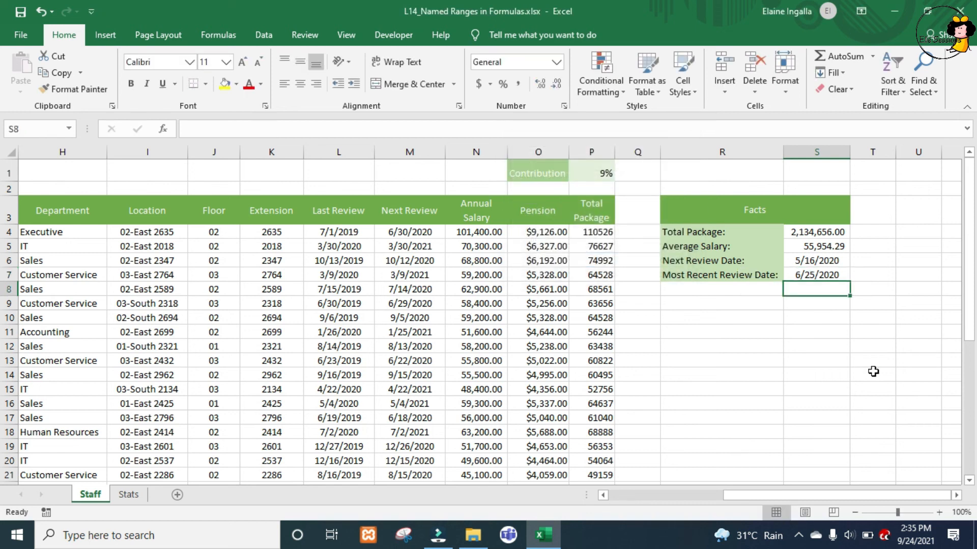